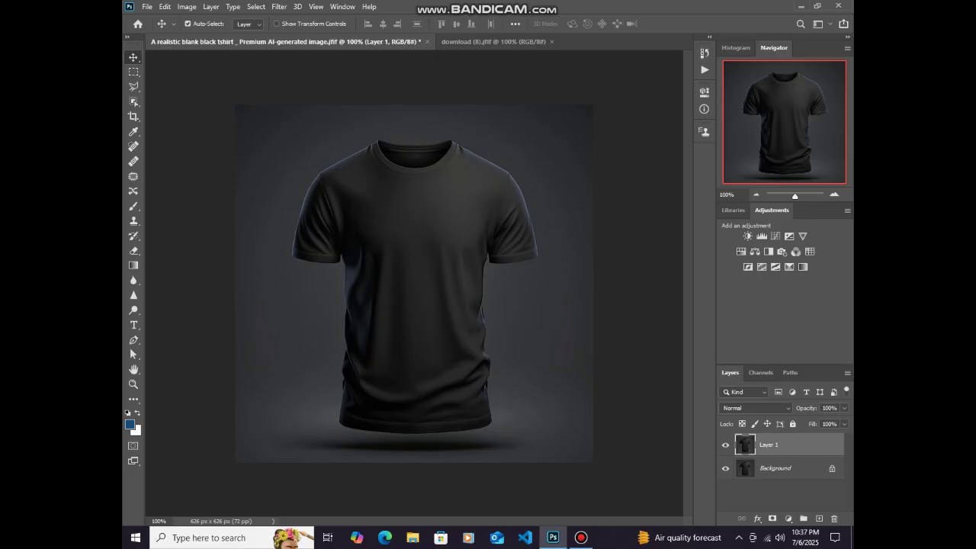
- Duplicate the T-shirt layer Layer 1 and apply the Blur More filter to the copy
key(ctrl+j)
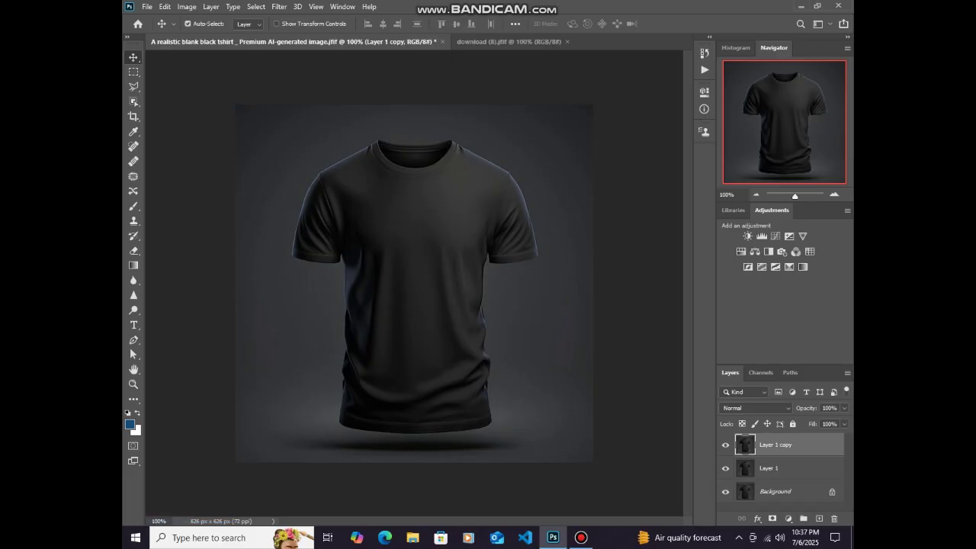
click(279, 6)
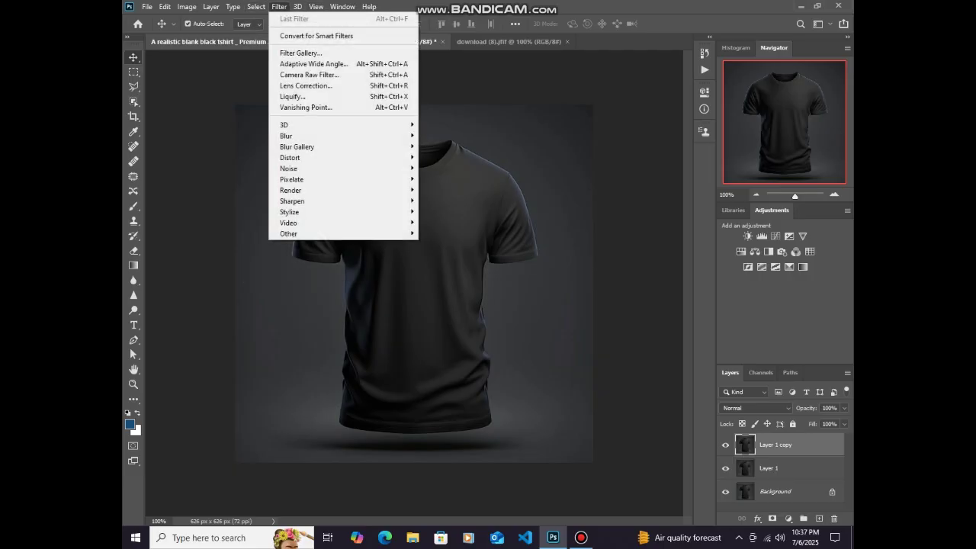
mouse_move(289, 135)
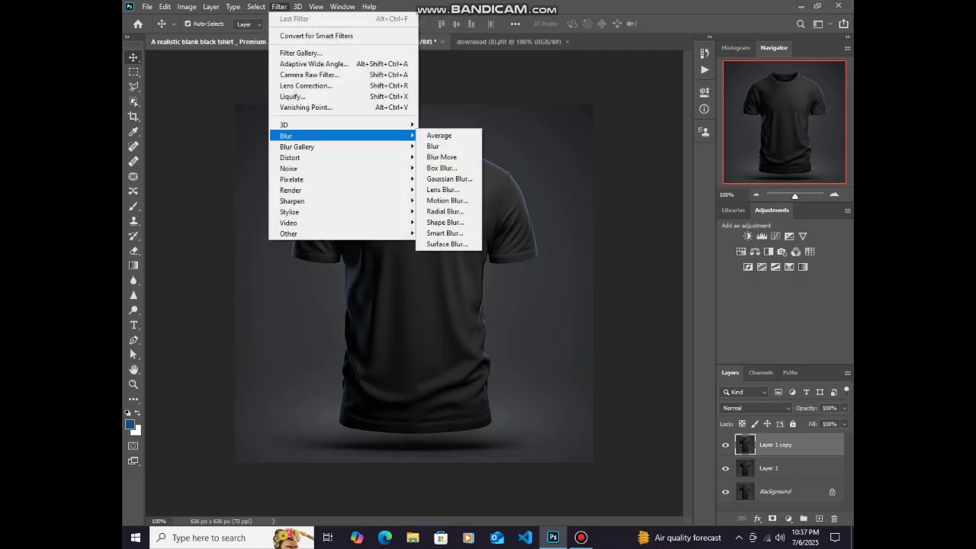
click(441, 157)
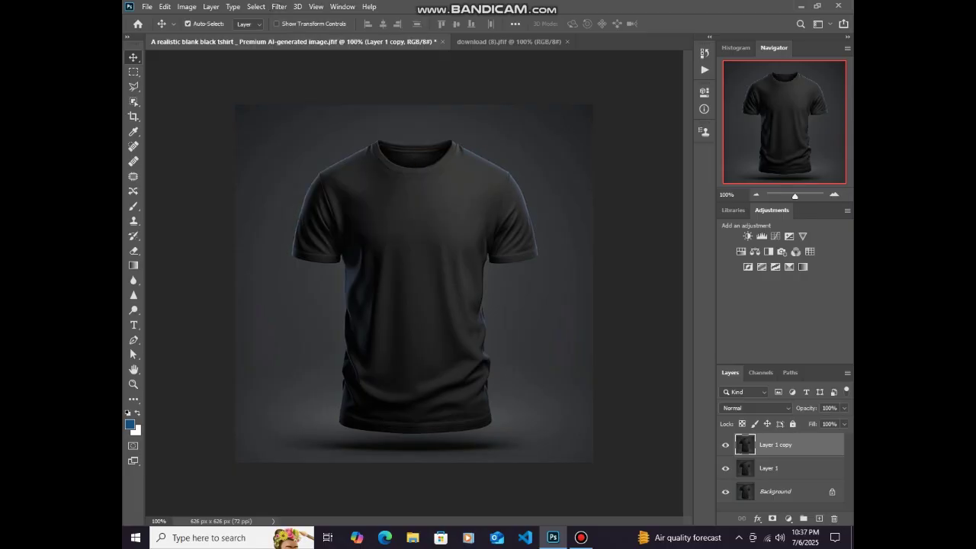
- Apply a Gaussian Blur with a radius of 5.0 pixels to the duplicated T-shirt layer
click(279, 6)
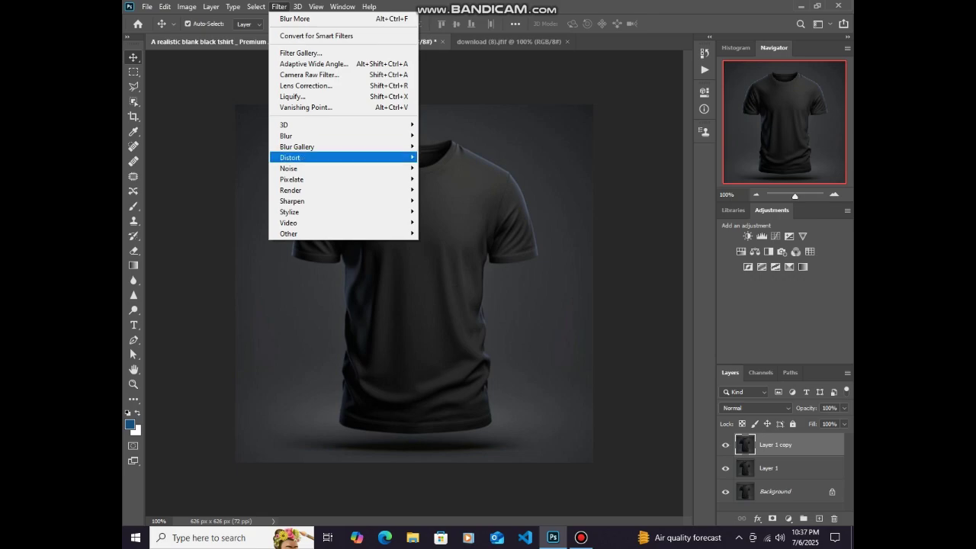
mouse_move(305, 147)
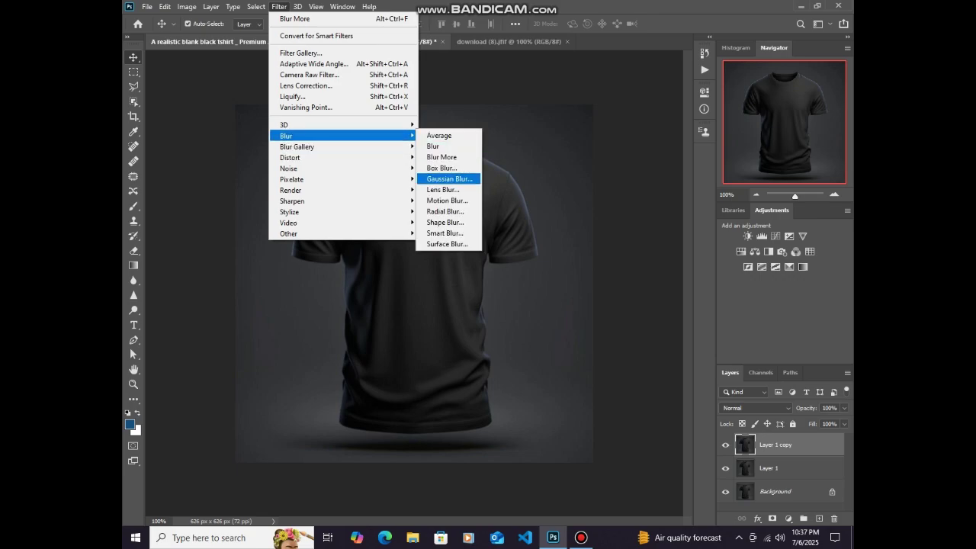
click(449, 178)
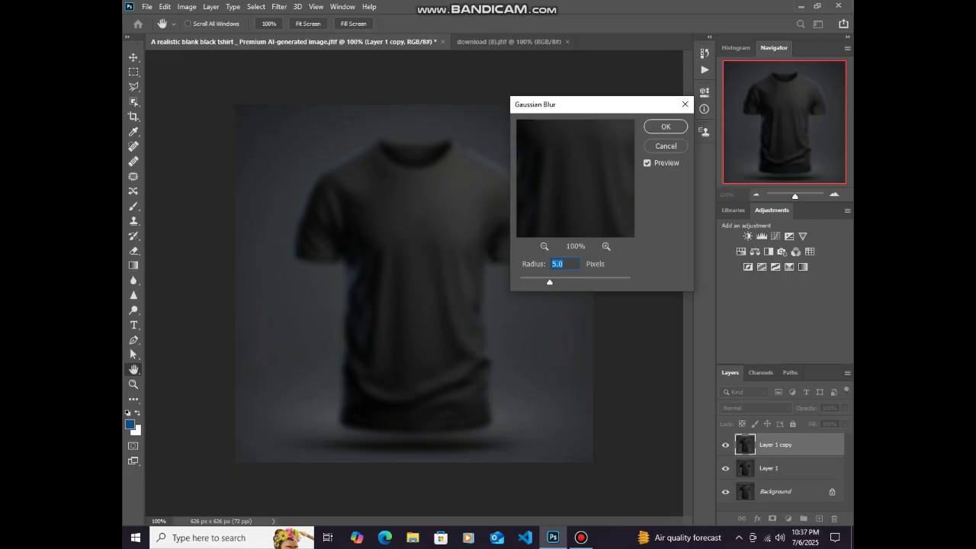
click(544, 246)
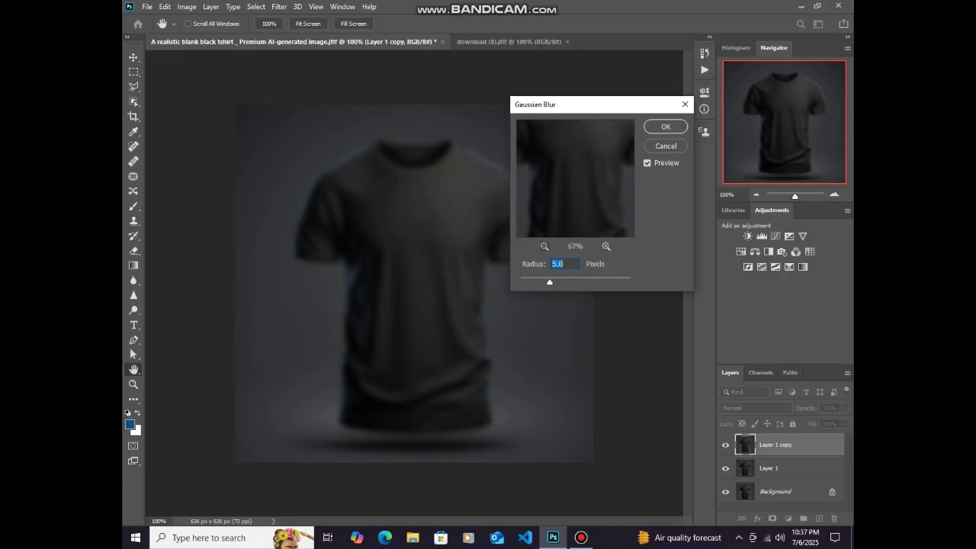
click(606, 246)
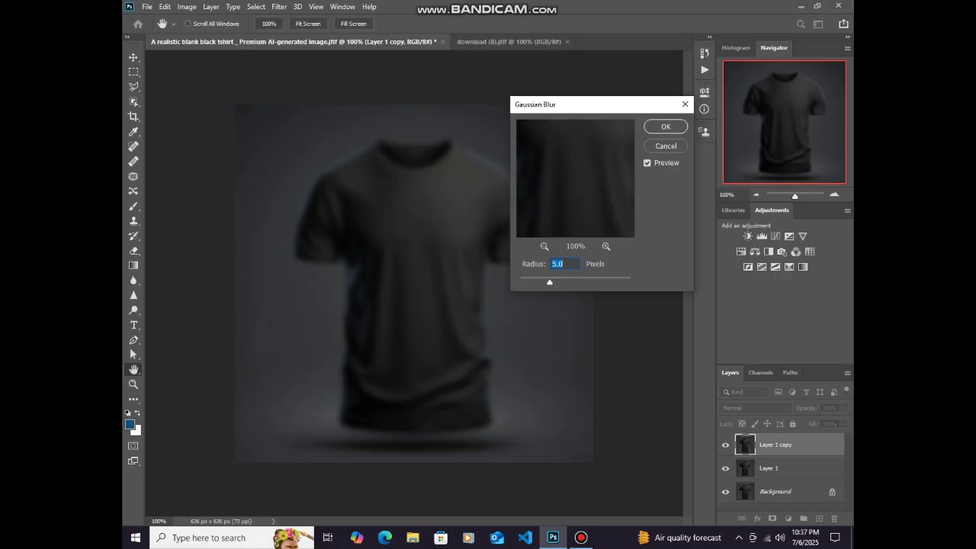
drag(567, 180, 580, 181)
click(545, 247)
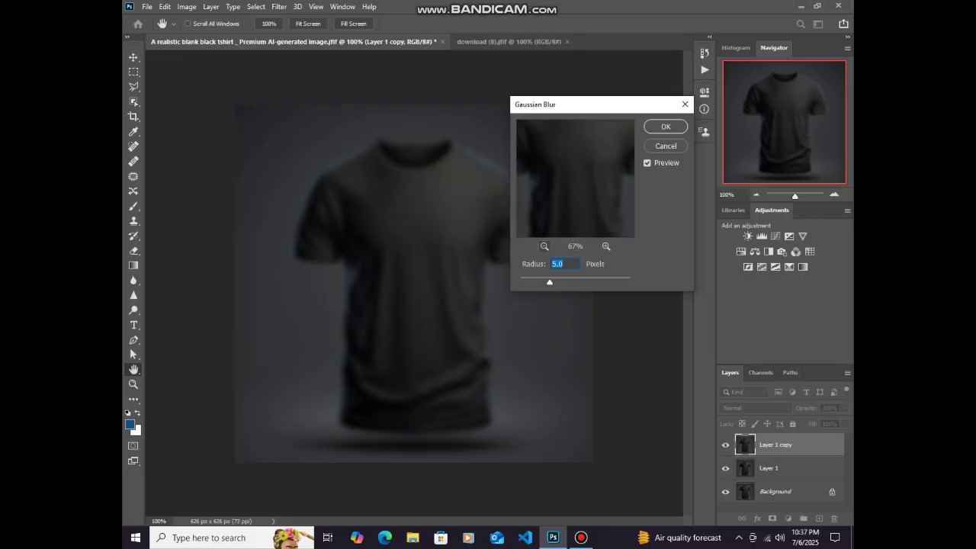
key(Return)
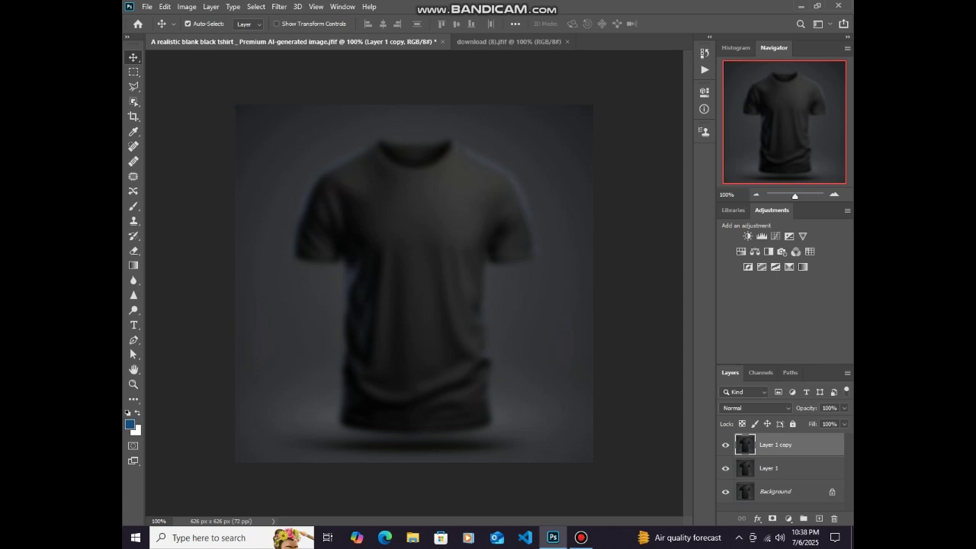
- Save the document in Downloads as a Photoshop file named 1223 and delete the blurred layer copy
key(ctrl+s)
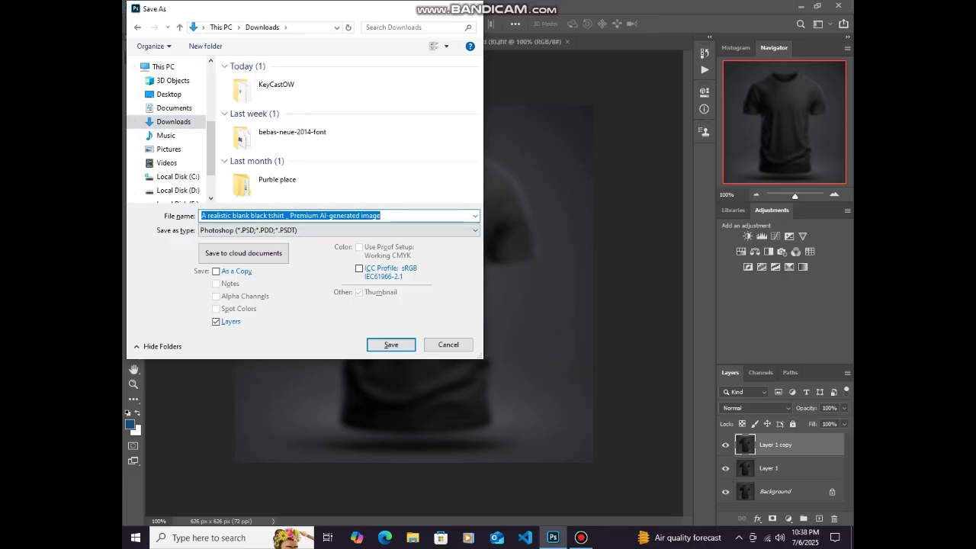
text(1223)
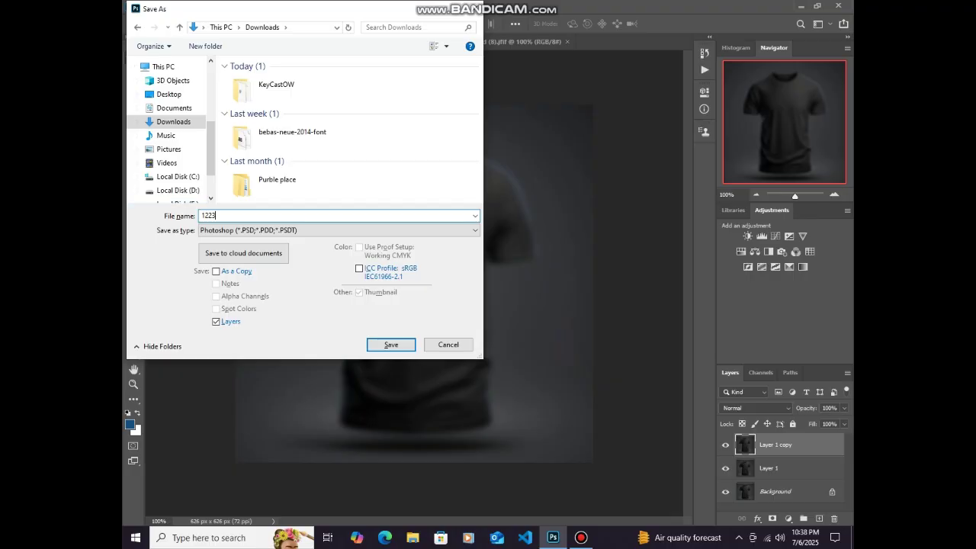
key(Return)
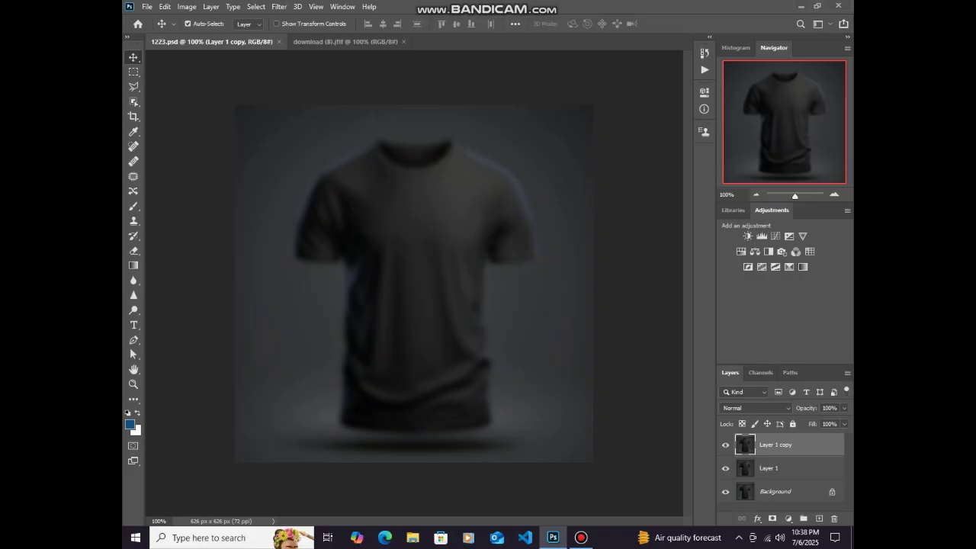
key(Delete)
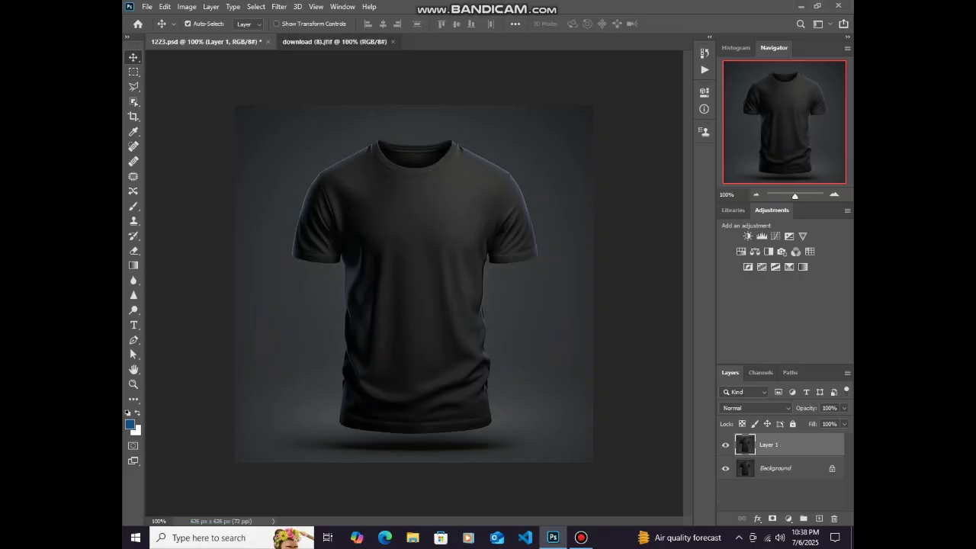
- Duplicate the ZERO logo's background layer in download (8).jfif and move the duplicate into the 1223.psd document
click(333, 42)
mouse_move(389, 265)
mouse_down()
mouse_move(399, 263)
mouse_move(348, 164)
mouse_move(402, 267)
mouse_up()
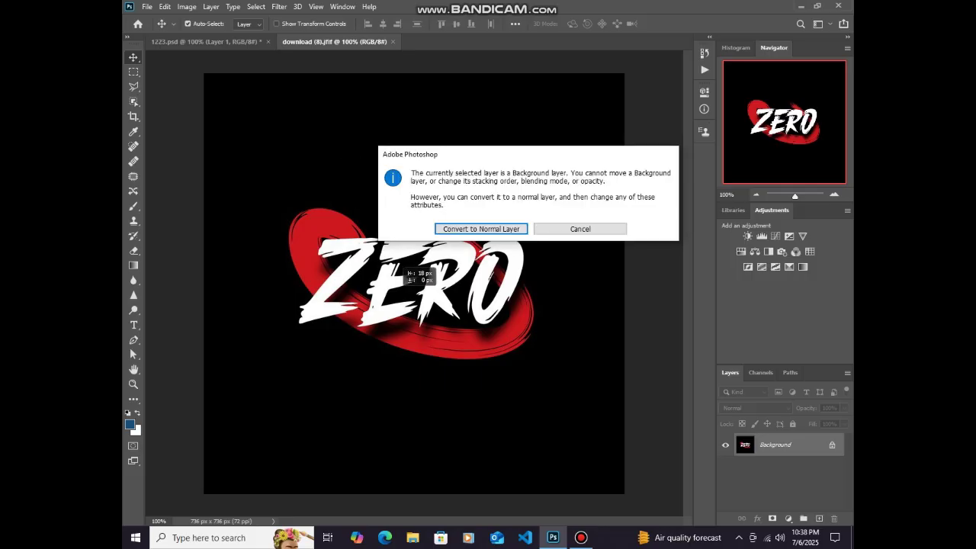
click(579, 227)
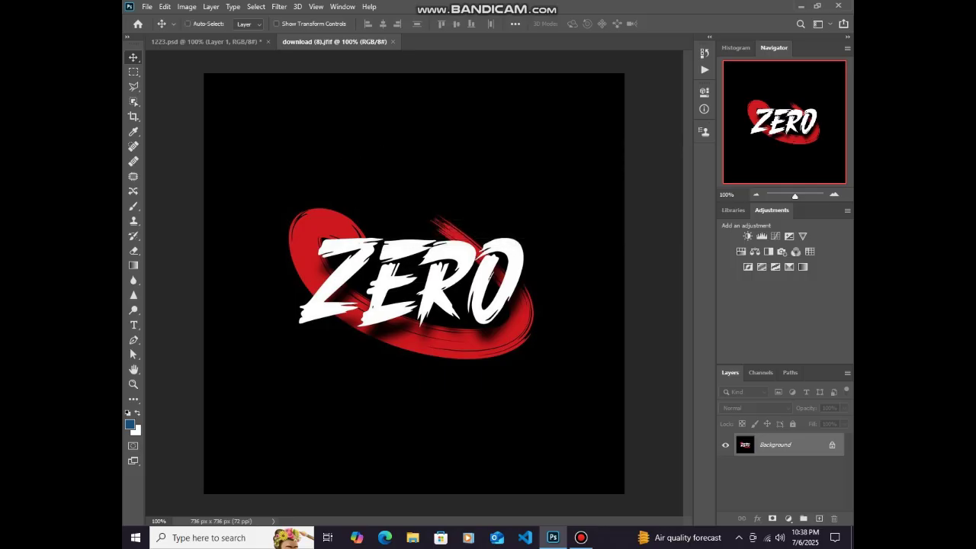
key(ctrl+j)
drag(438, 264, 420, 274)
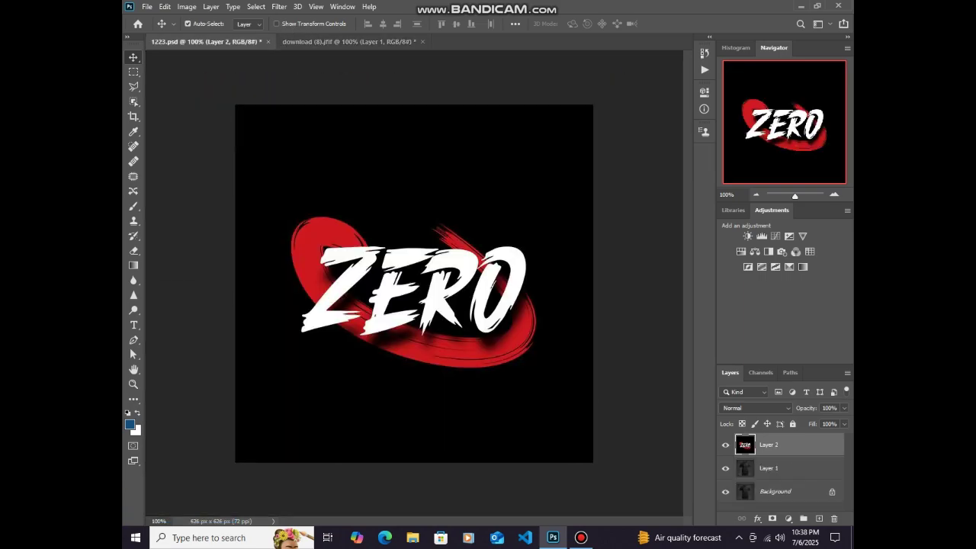
- Scale the ZERO logo layer down to about 55.71% and position it centrally over the T-shirt's chest
key(ctrl+t)
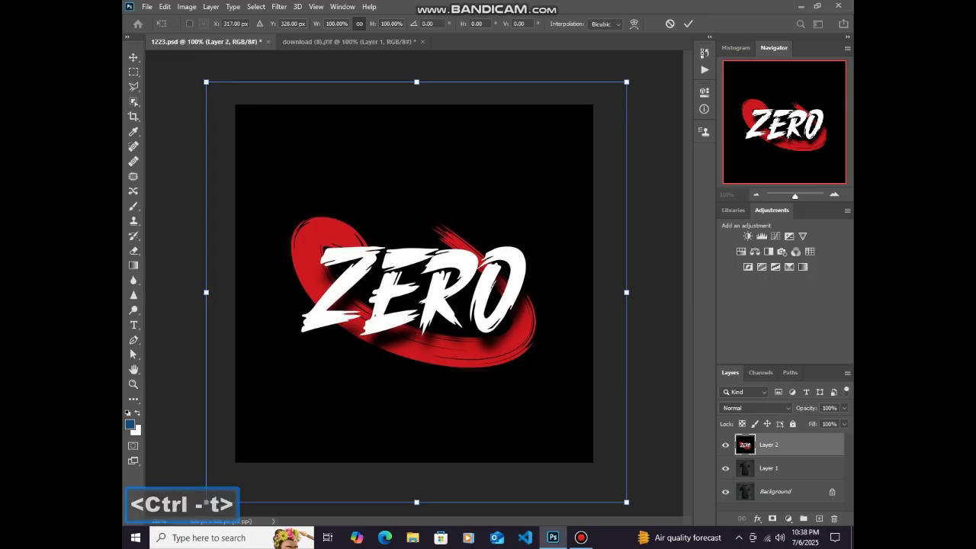
drag(416, 501, 416, 289)
drag(414, 208, 401, 303)
mouse_move(414, 363)
mouse_down()
mouse_move(414, 385)
mouse_move(414, 375)
mouse_up()
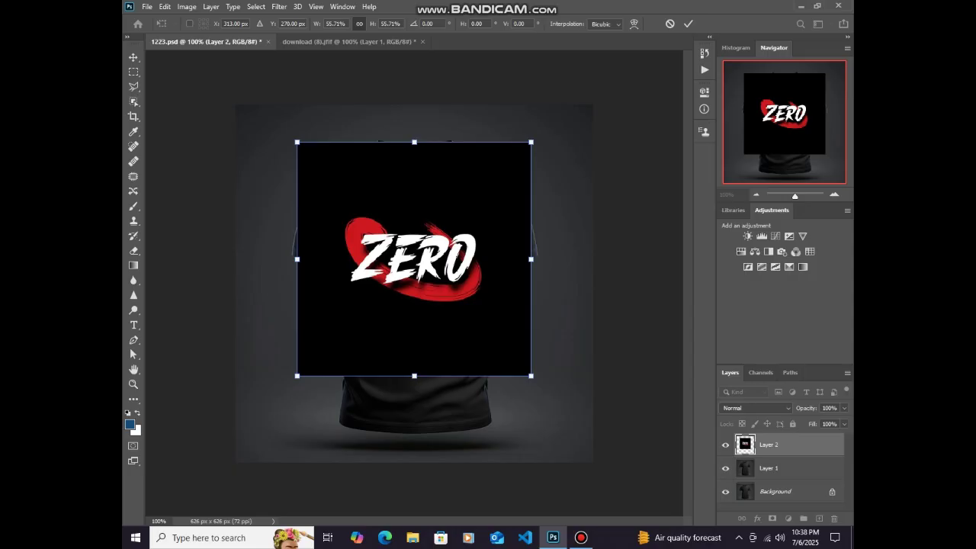
click(751, 407)
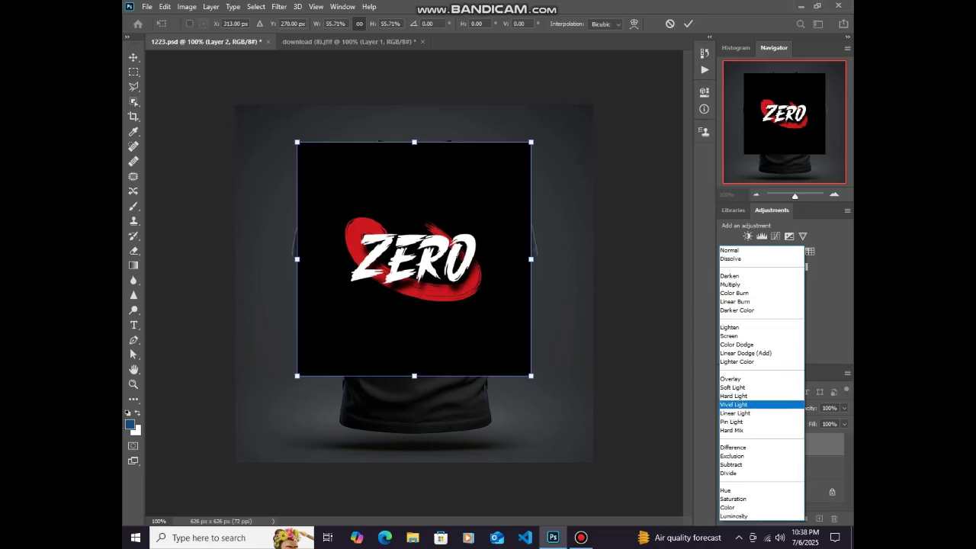
key(Up)
key(Up)
key(Up)
key(Up)
key(Up)
key(Up)
key(Up)
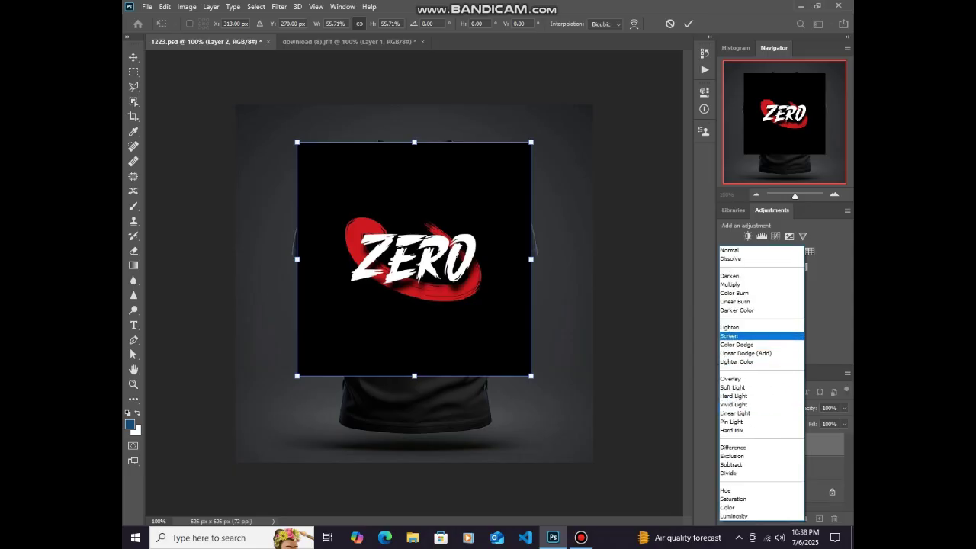
key(Escape)
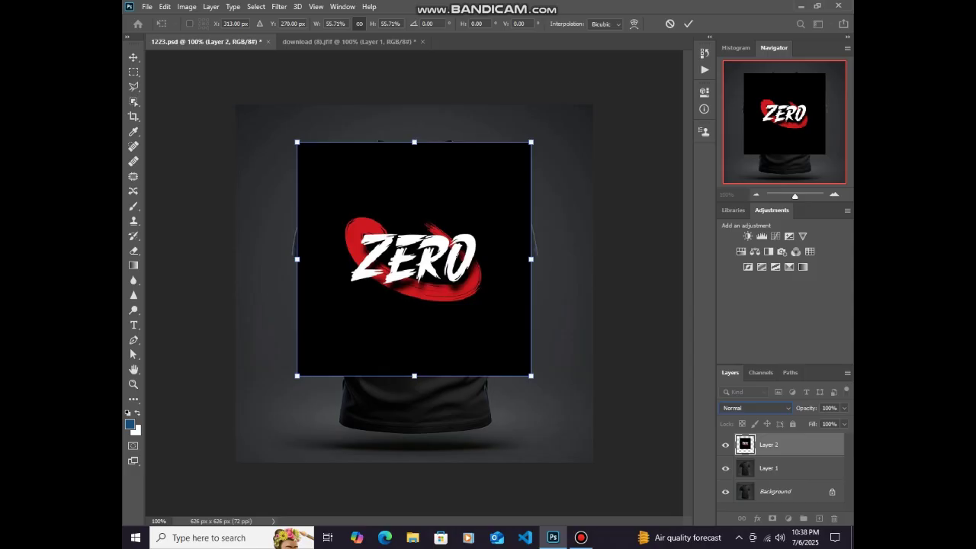
- Commit the logo's transformation and set its layer's blend mode to Screen
click(689, 24)
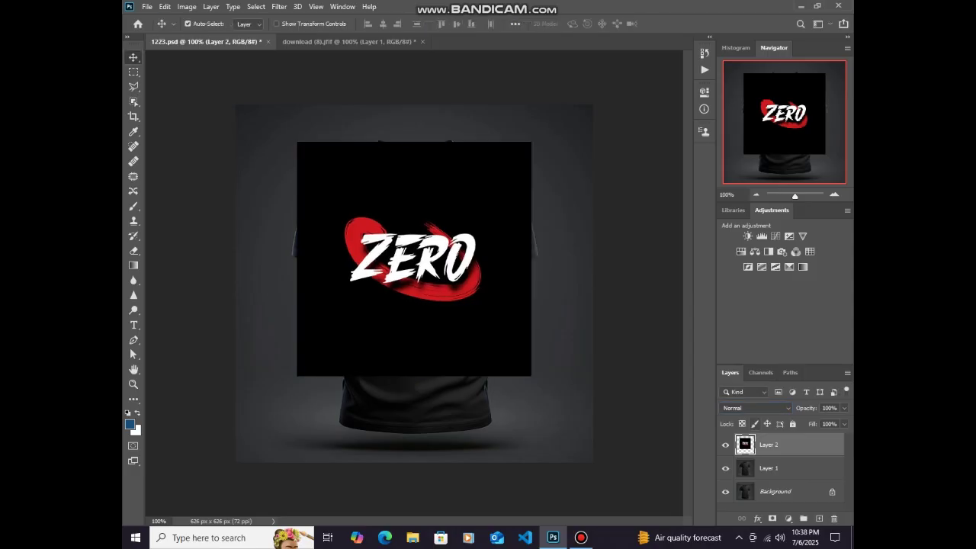
click(756, 408)
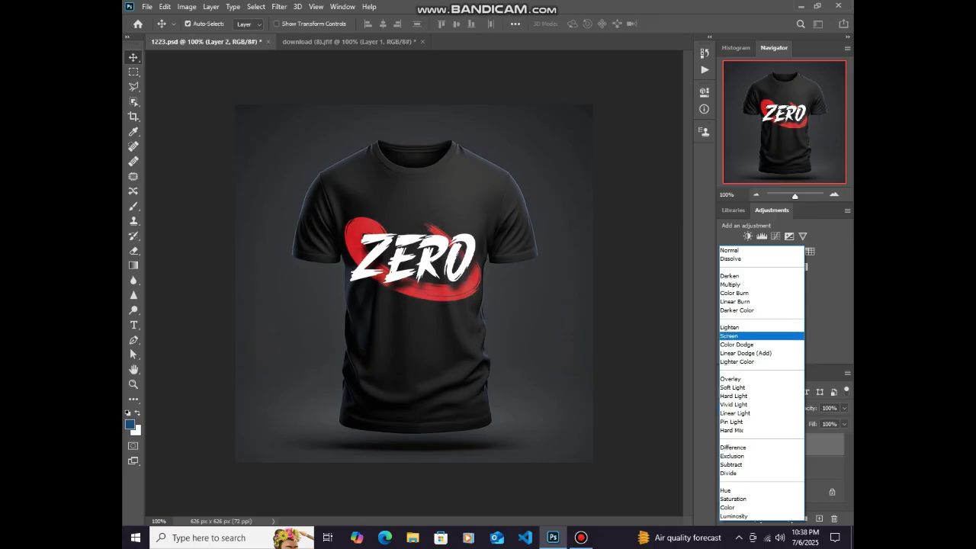
key(Return)
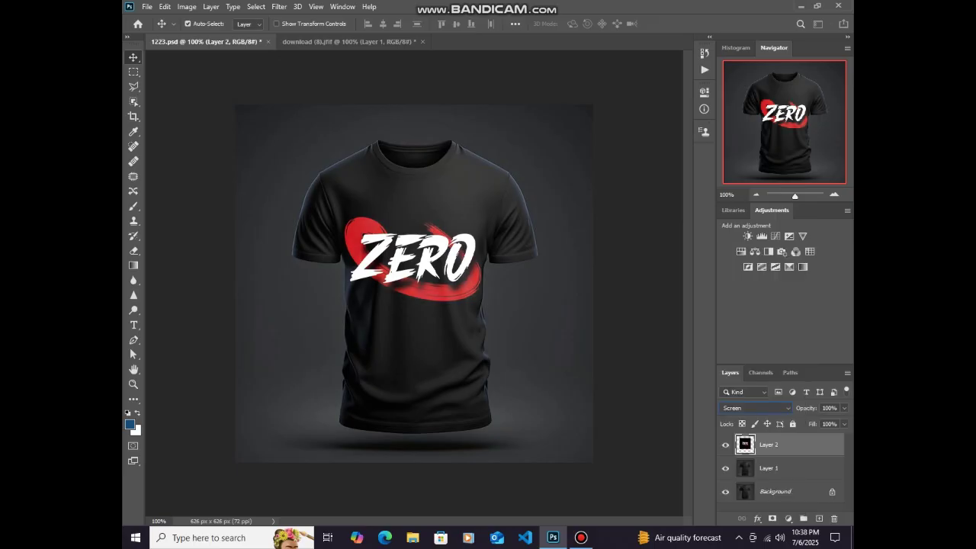
- Move the ZERO logo higher on the T-shirt's chest and enlarge it slightly, to just over 107%
drag(437, 263, 438, 240)
key(ctrl+t)
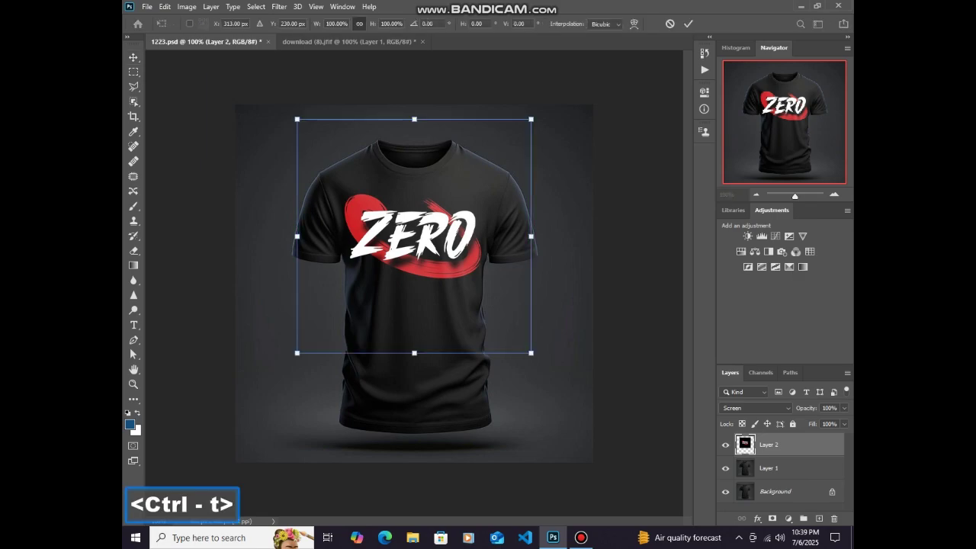
mouse_move(414, 353)
mouse_down()
mouse_move(414, 383)
mouse_move(414, 369)
mouse_up()
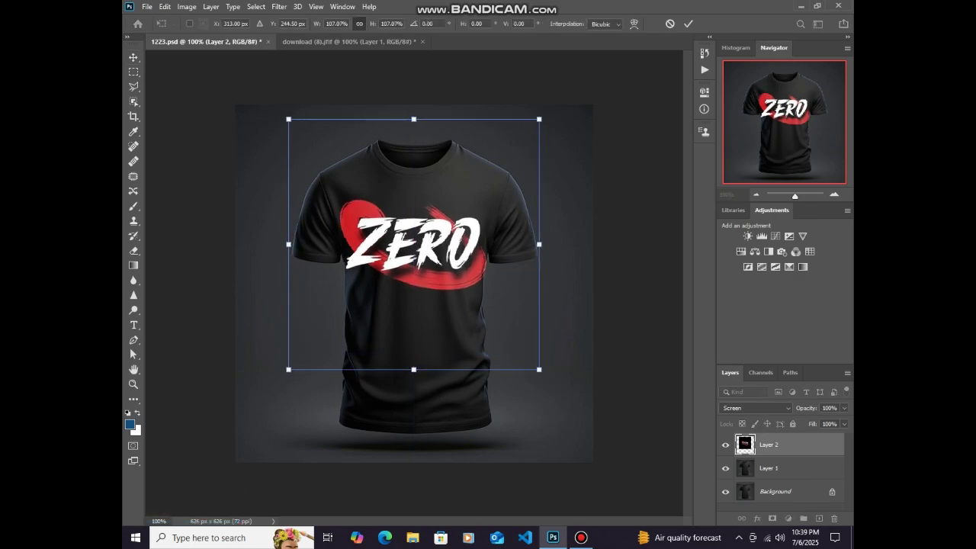
drag(444, 240, 445, 232)
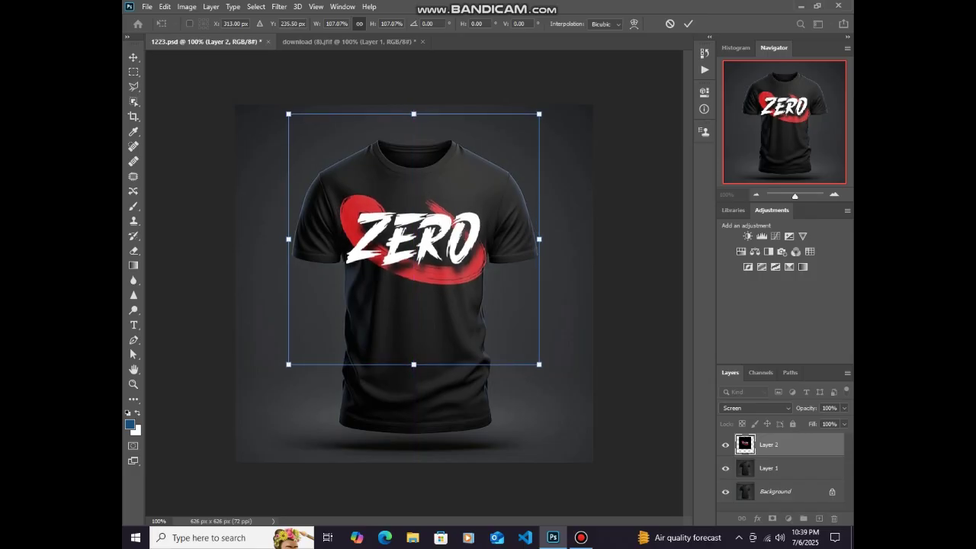
drag(289, 238, 285, 239)
drag(451, 241, 452, 240)
key(Return)
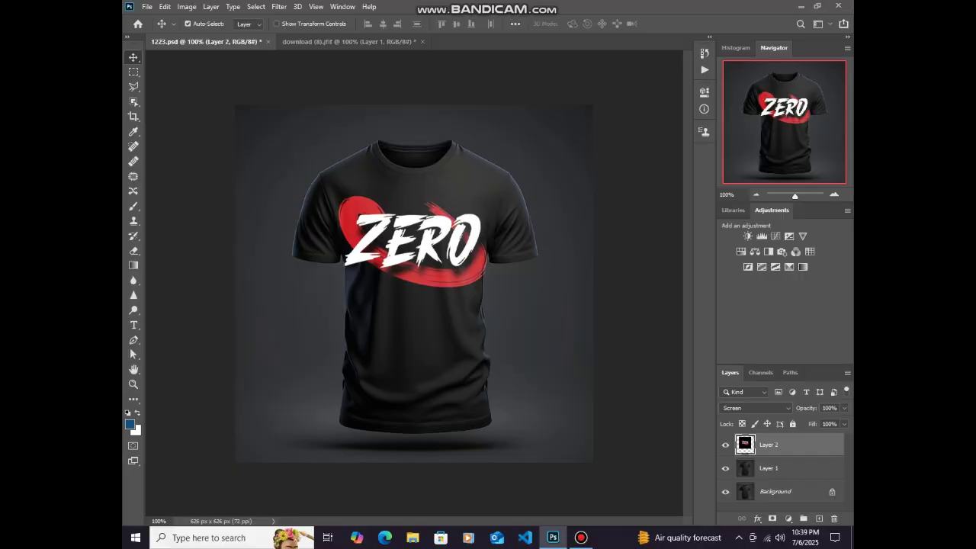
click(448, 241)
right_click(449, 249)
key(Escape)
- Apply the Displace filter to the ZERO logo at 10 horizontal and vertical scale using 1223.psd as the map, and nudge the logo slightly left
click(279, 6)
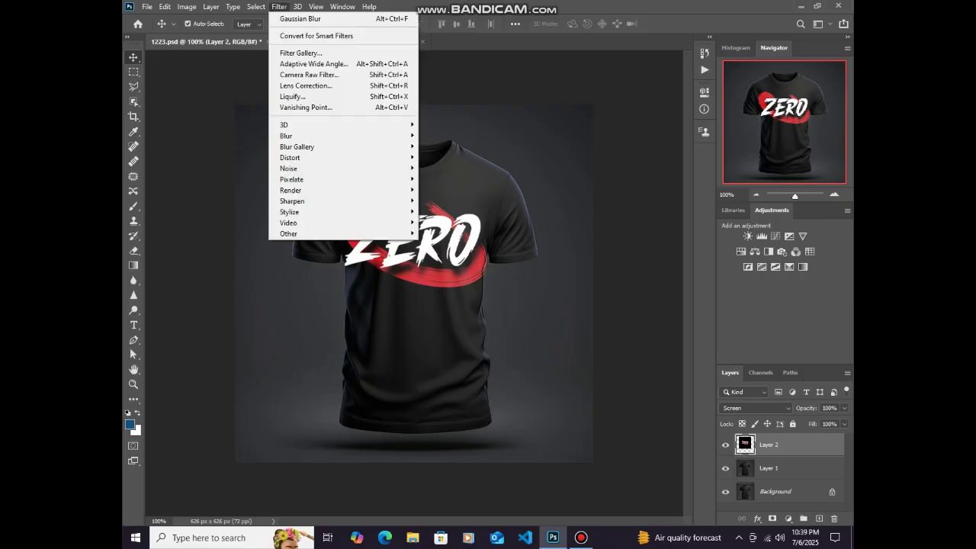
mouse_move(305, 157)
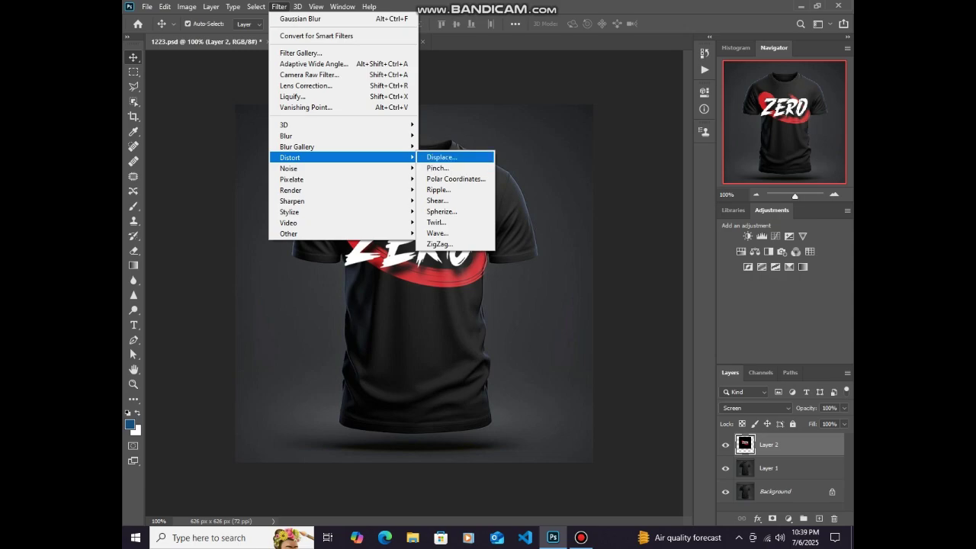
click(441, 157)
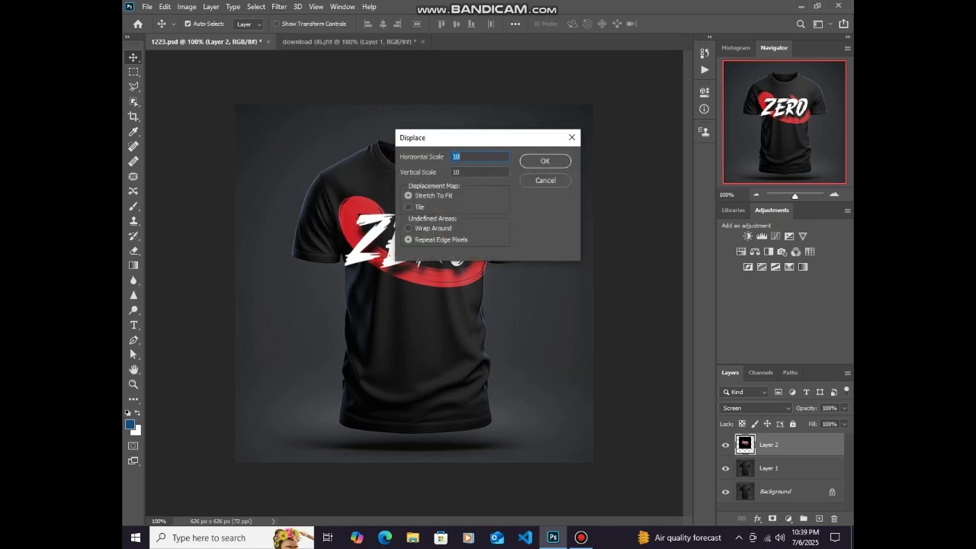
click(545, 161)
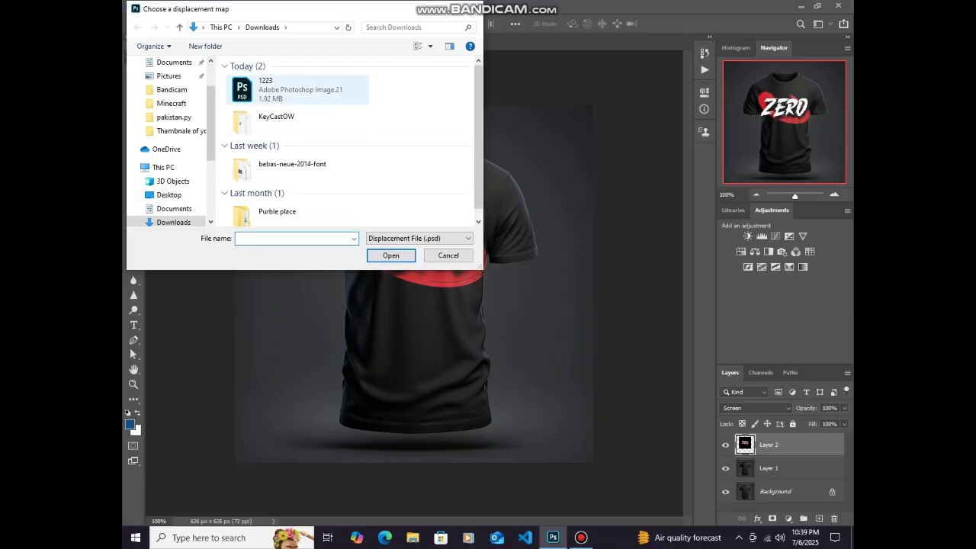
click(295, 90)
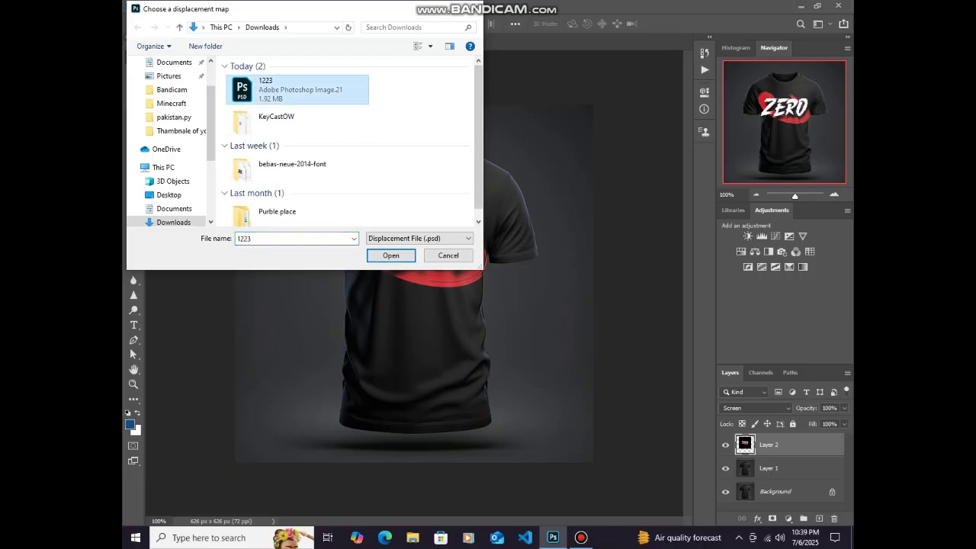
click(390, 255)
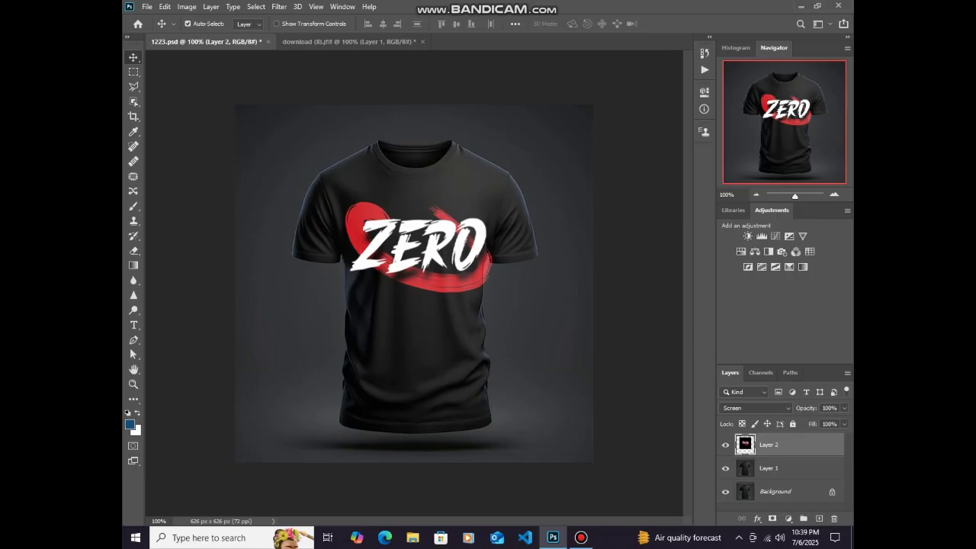
drag(424, 241, 419, 240)
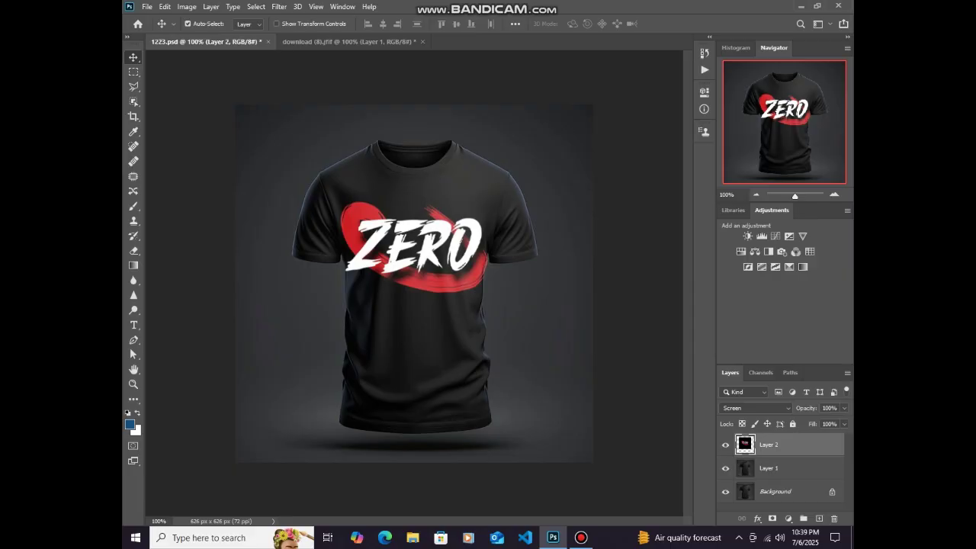
- Displace the ZERO logo again with horizontal and vertical scale set to 15, using 1223.psd as the displacement map
click(279, 6)
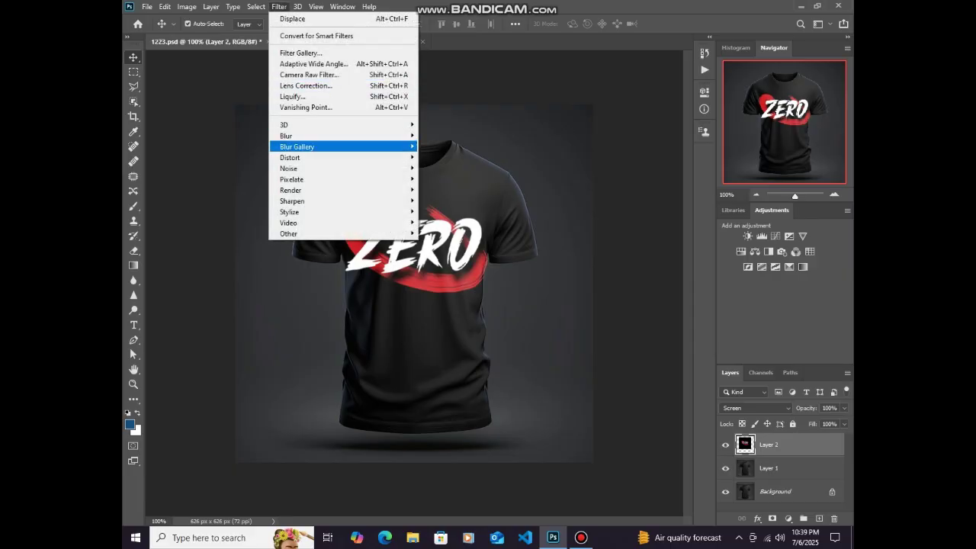
mouse_move(343, 157)
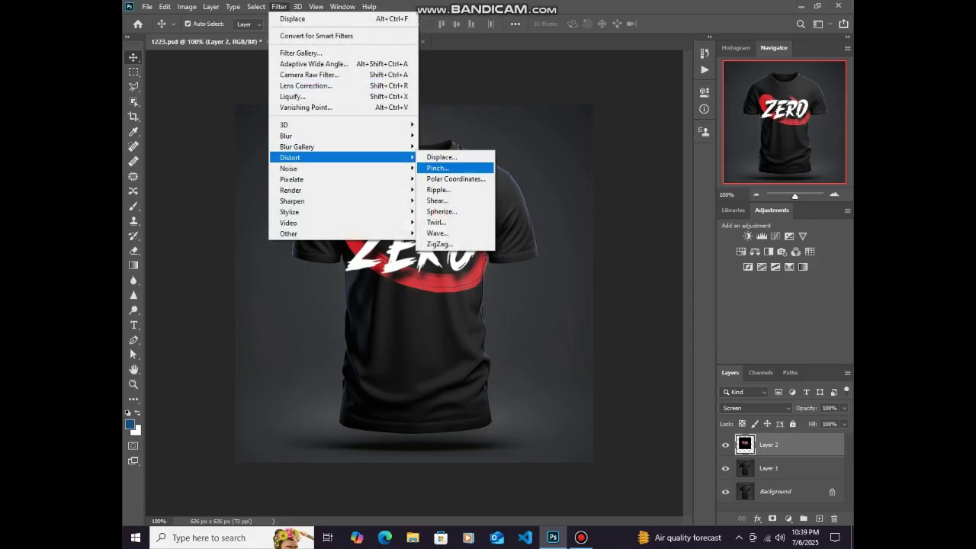
click(441, 157)
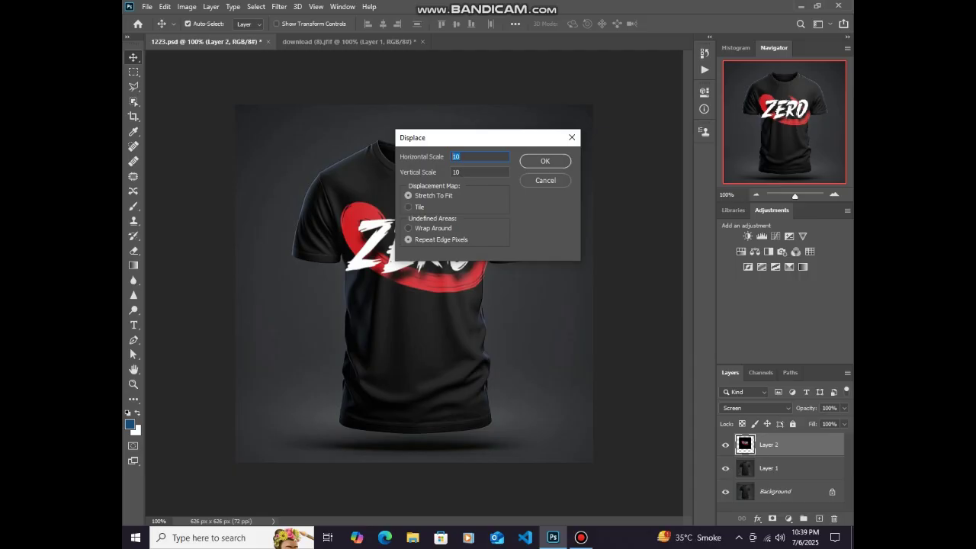
text(1515)
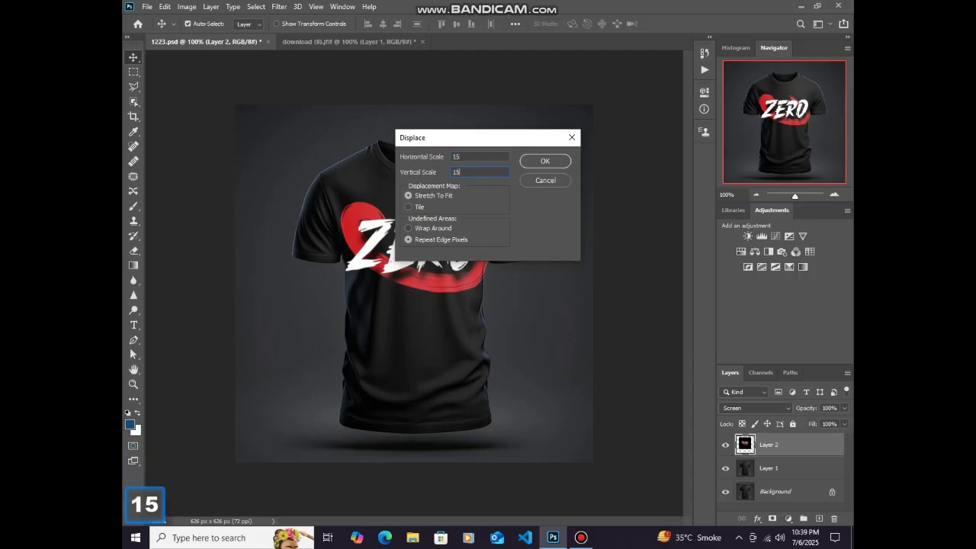
key(Return)
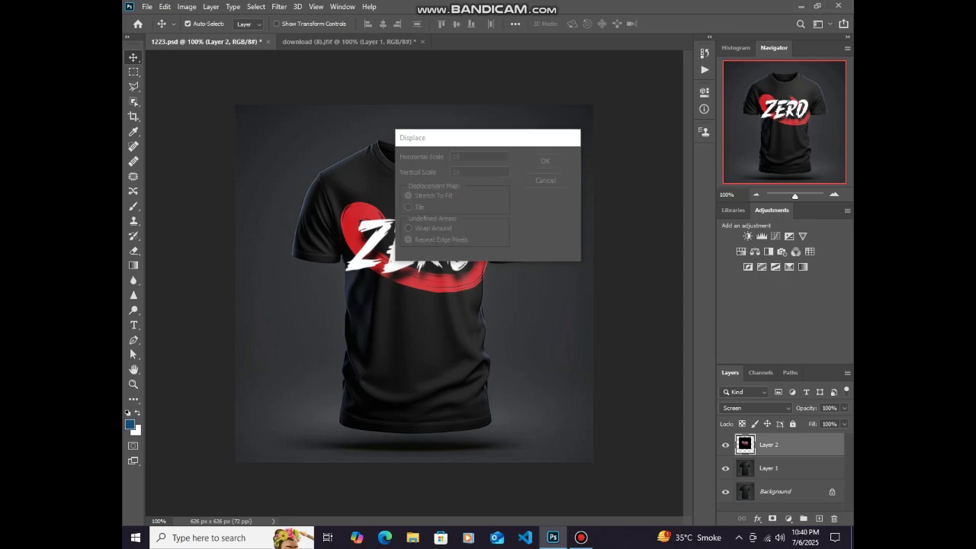
click(298, 90)
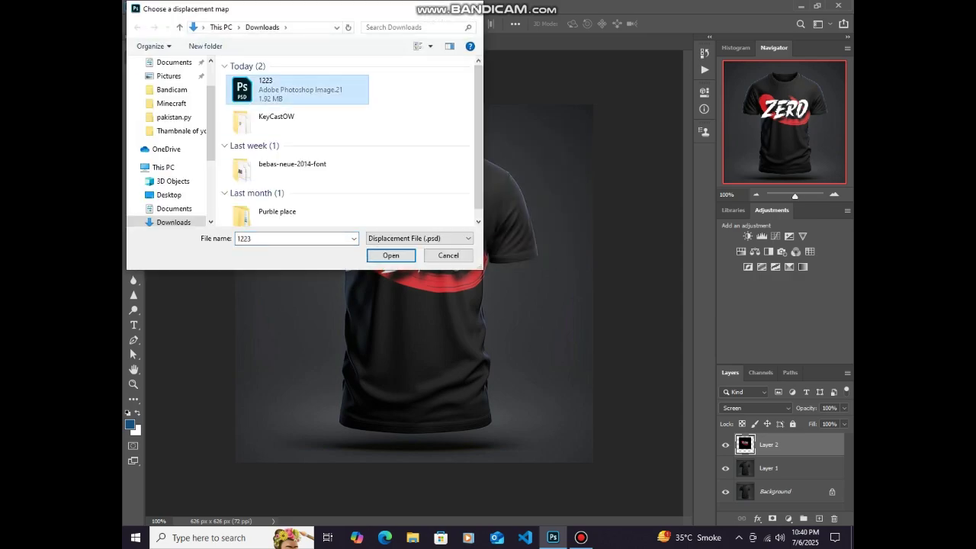
key(Return)
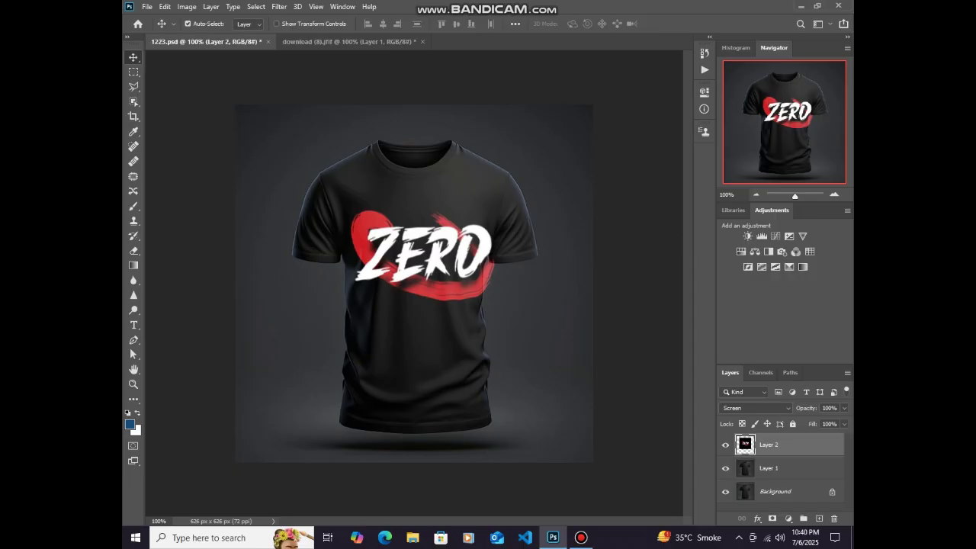
- Shift the displaced ZERO logo slightly left to recentre it on the T-shirt's chest, leaving its layer name as is
drag(414, 257, 407, 257)
click(407, 257)
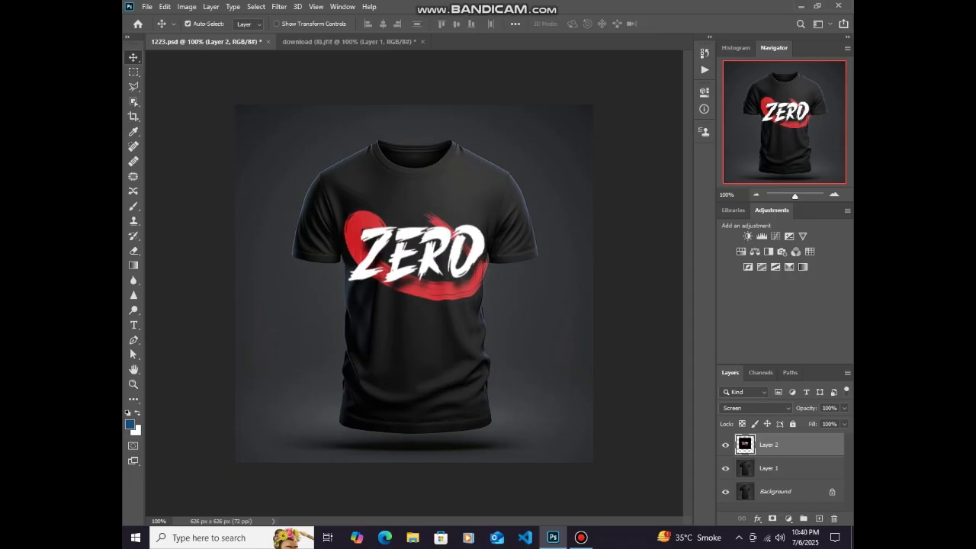
drag(451, 238, 442, 238)
double_click(768, 444)
key(Return)
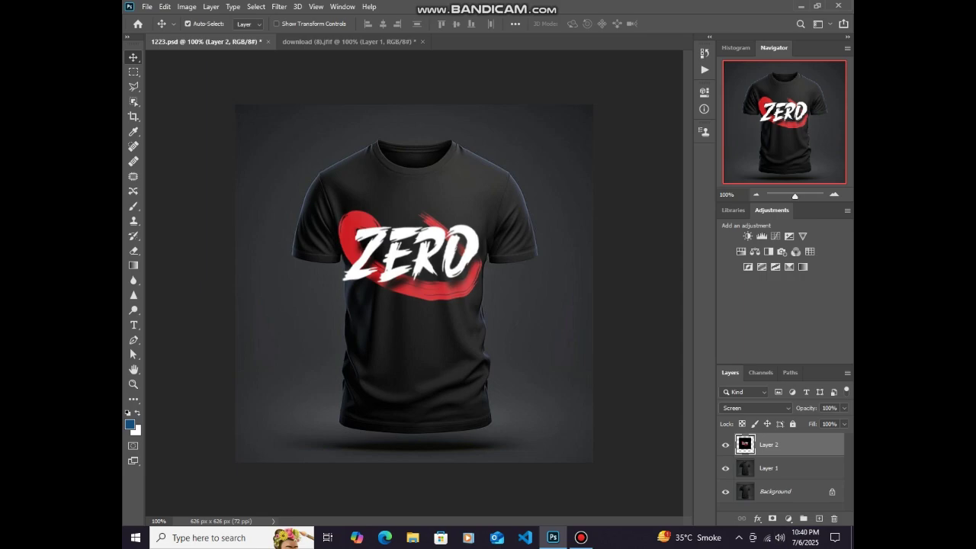
- Set the white limit of the ZERO logo layer's Underlying Layer Blend If range to 58, keeping its blend mode as Screen
click(757, 518)
click(790, 409)
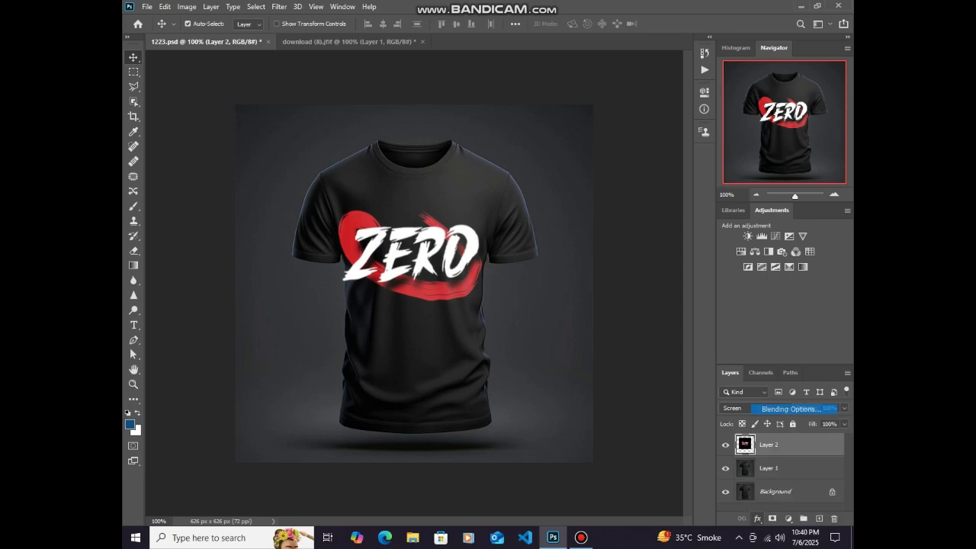
drag(473, 114, 591, 112)
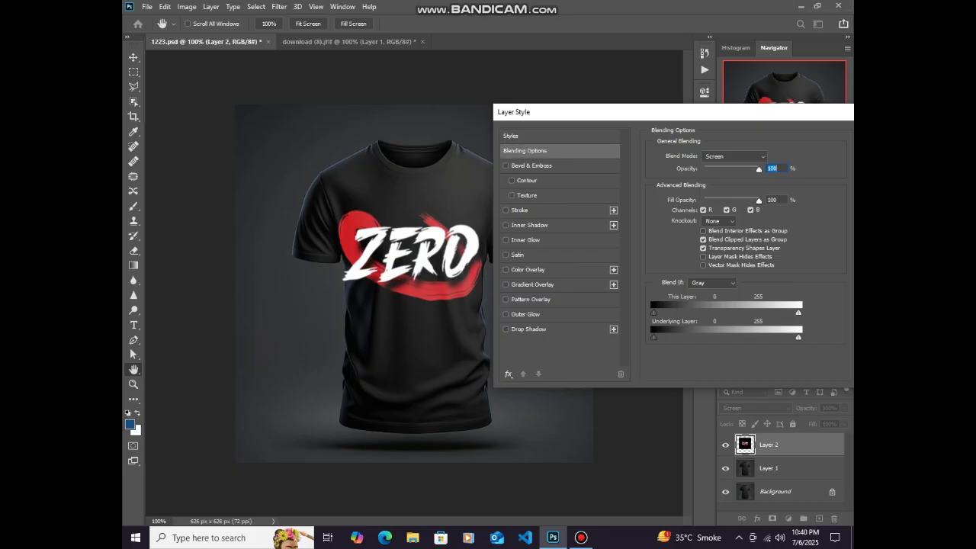
drag(795, 337, 690, 337)
drag(671, 112, 586, 129)
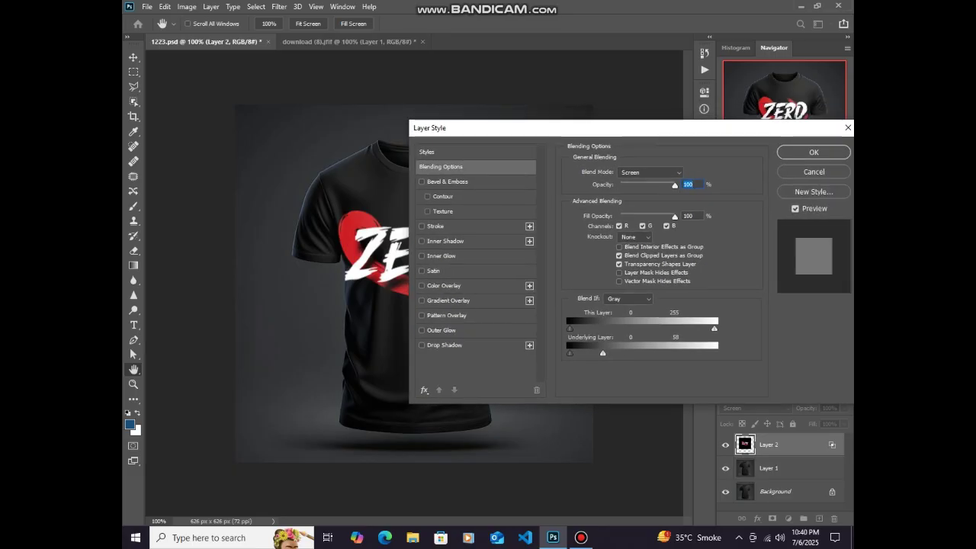
click(814, 152)
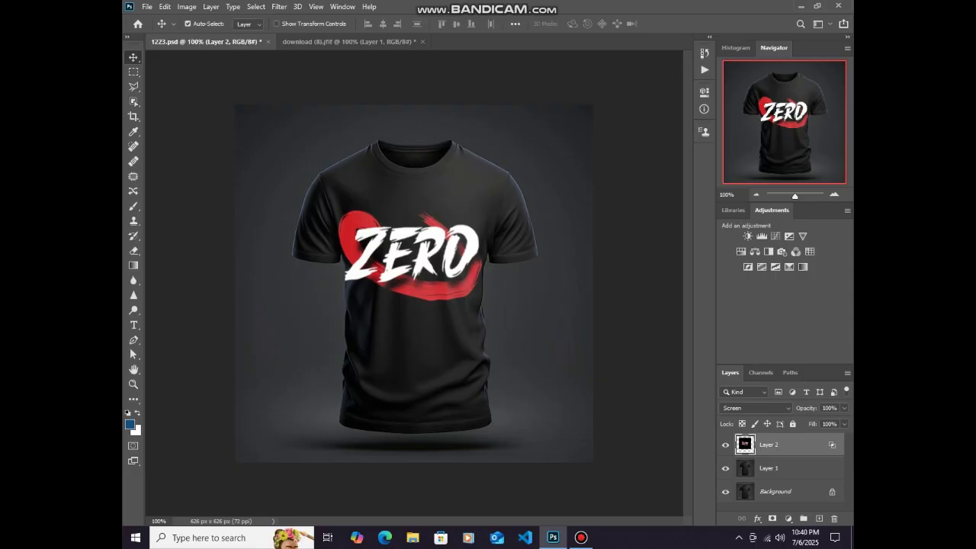
click(754, 408)
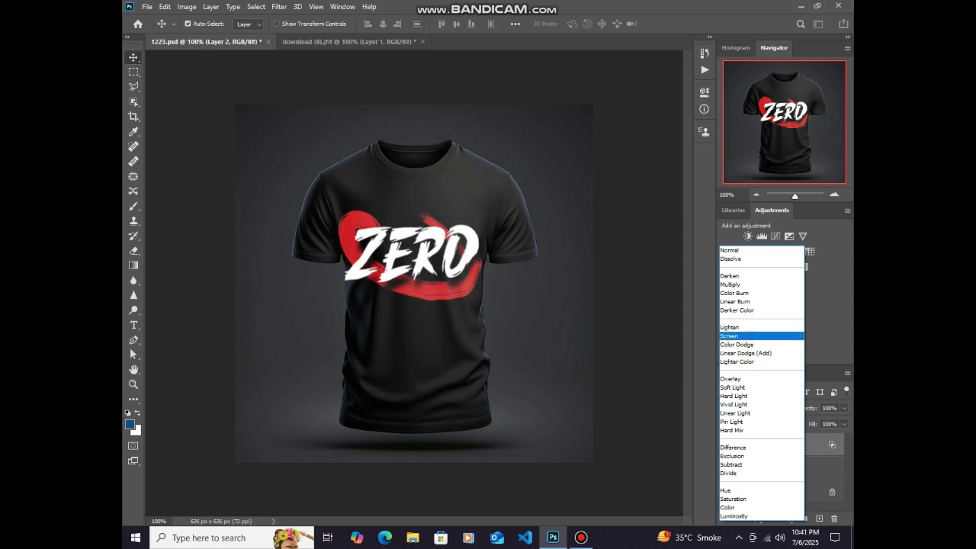
click(729, 336)
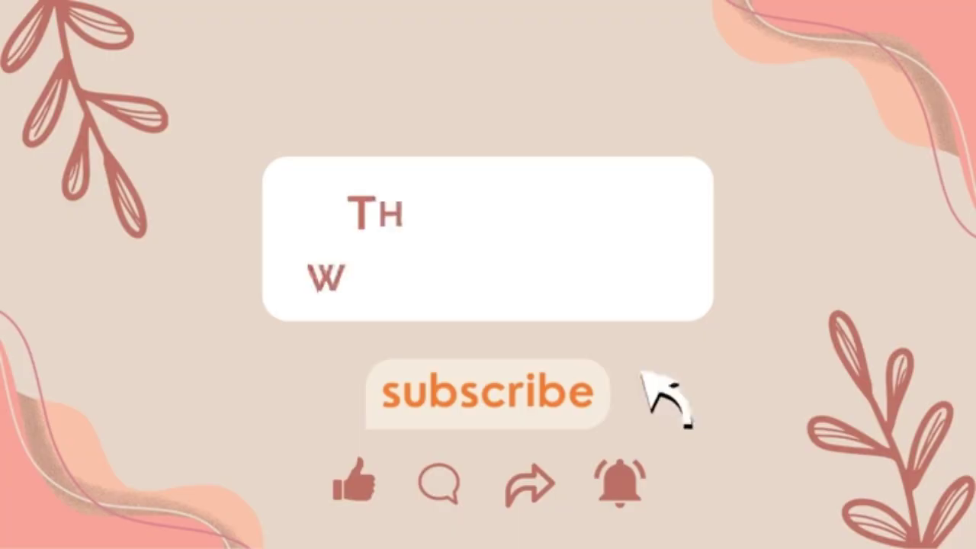